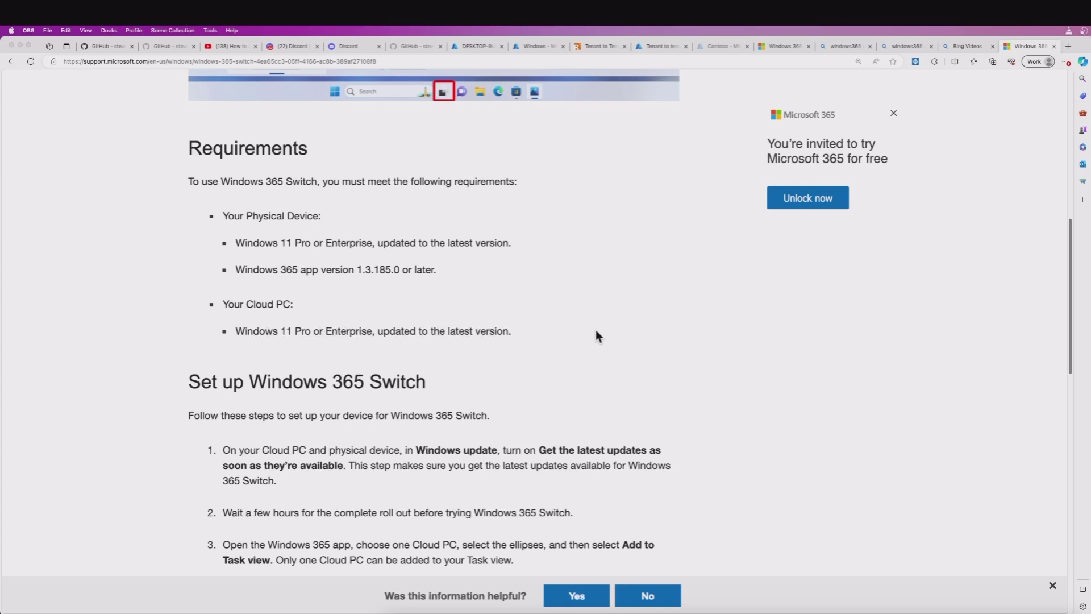
In a new browser tab, go to windows365.microsoft.com via the 'windows' address completion.
{"action": "left_click", "coordinate": [1069, 46]}
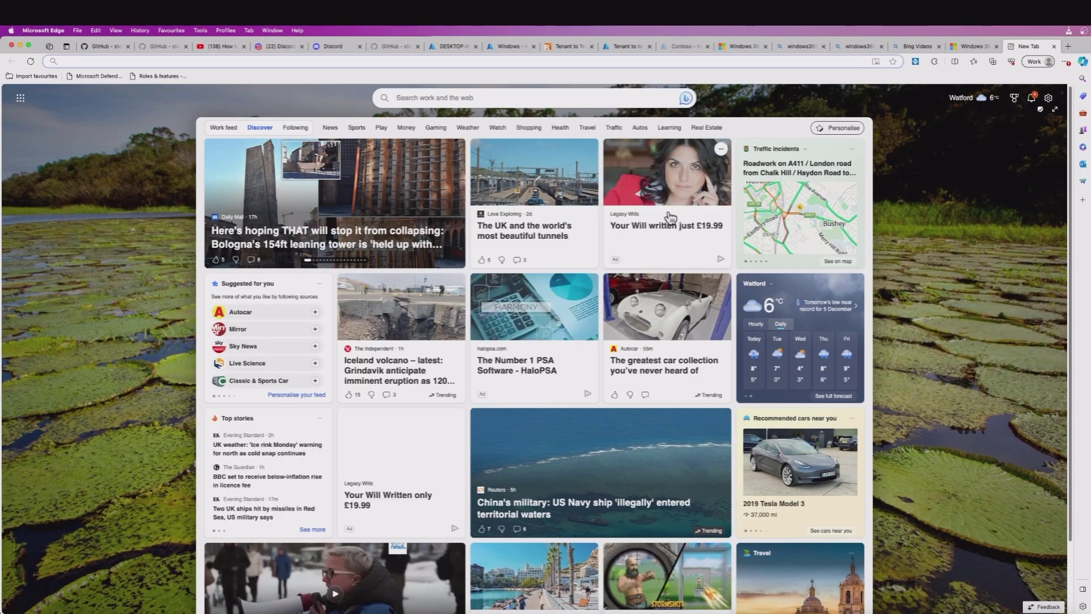
{"action": "type", "text": "window"}
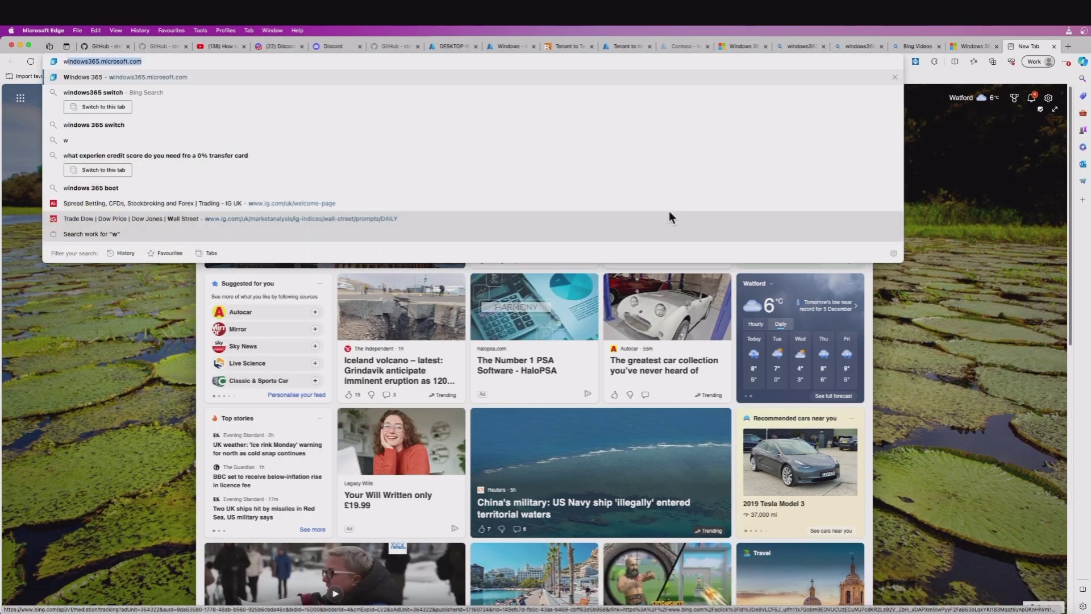
{"action": "type", "text": "s"}
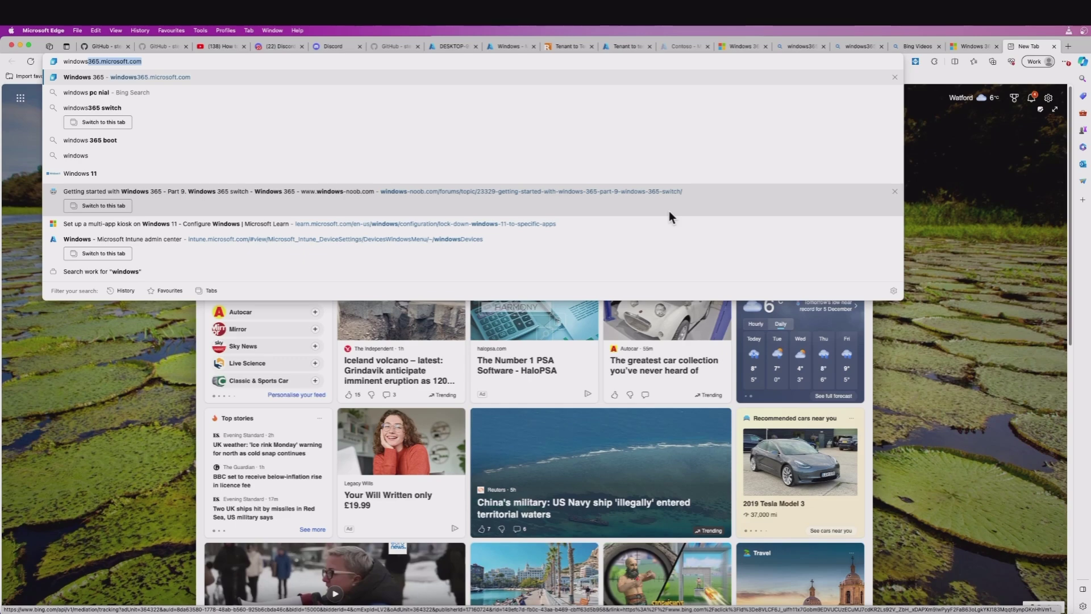
{"action": "key", "text": "Return"}
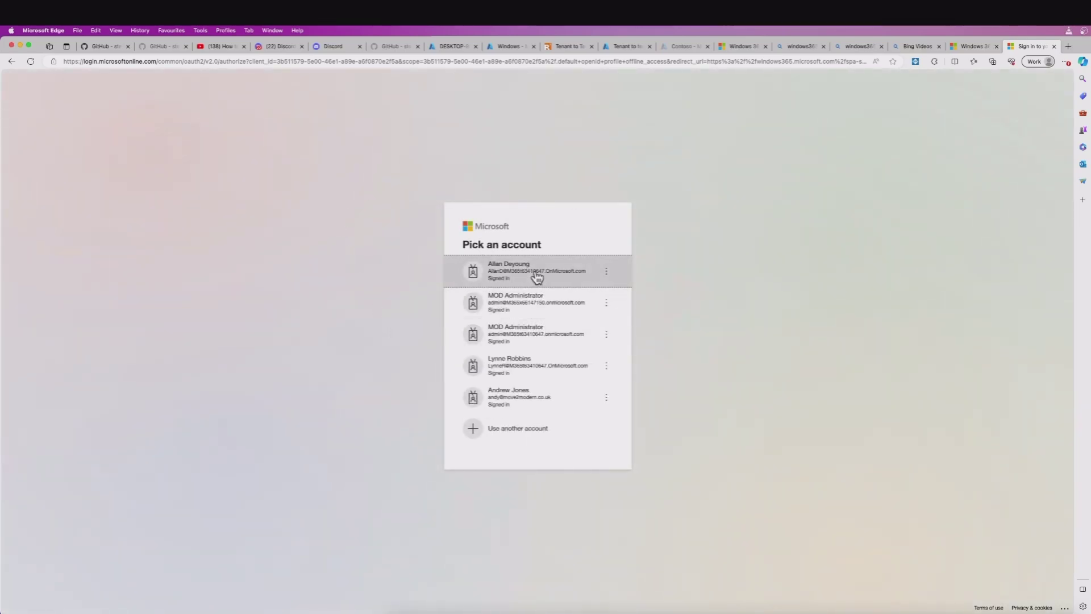
Sign in to Windows 365 with the work account.
{"action": "left_click", "coordinate": [536, 277]}
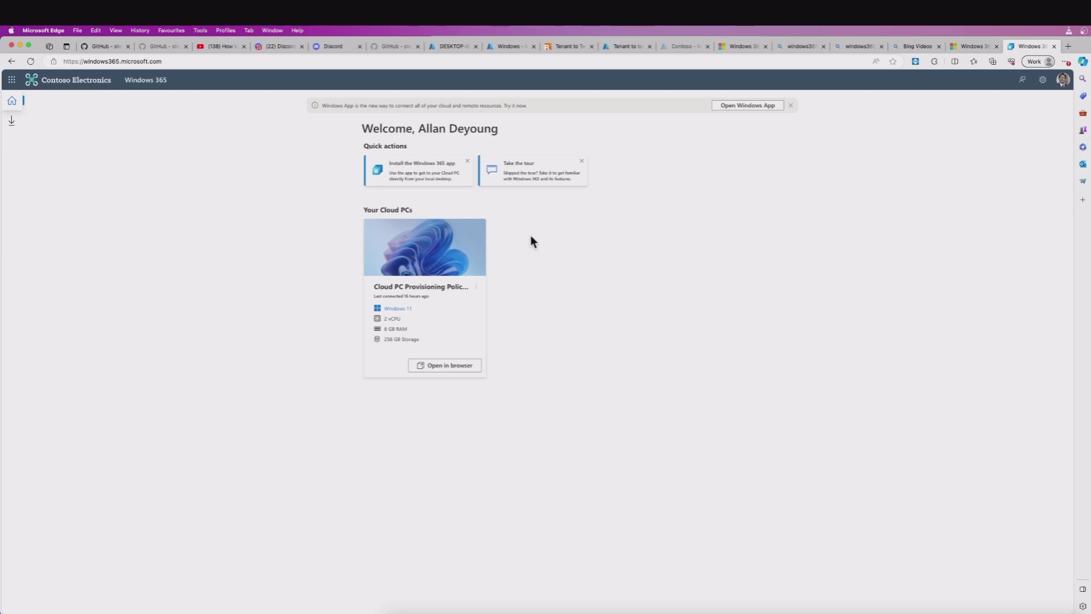
Open the Cloud PC in the browser and sign in with the account password, retrying after the failure.
{"action": "left_click", "coordinate": [446, 366]}
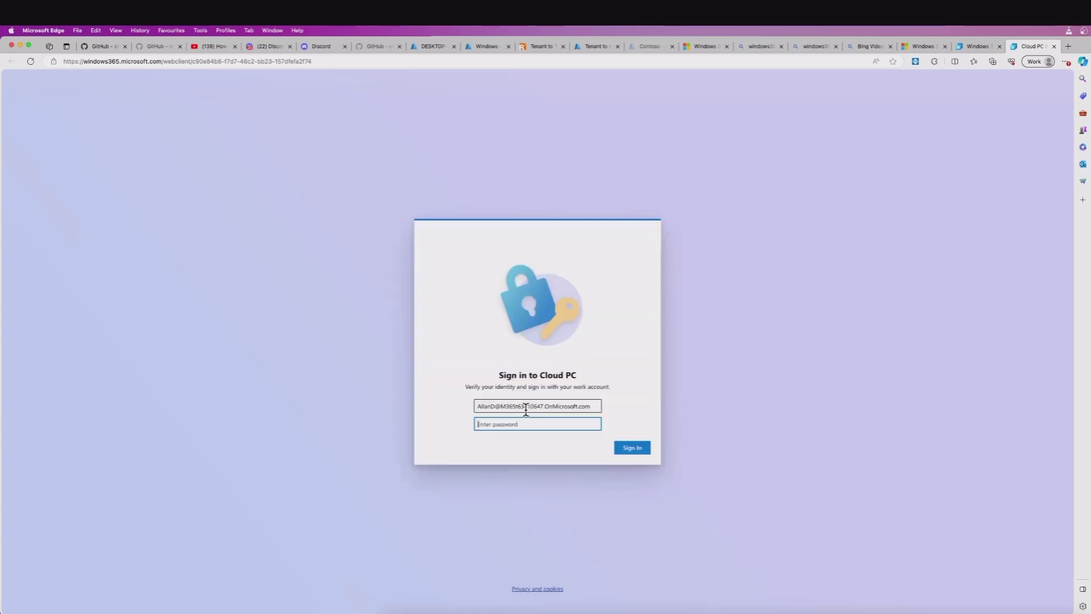
{"action": "type", "text": "Passw0"}
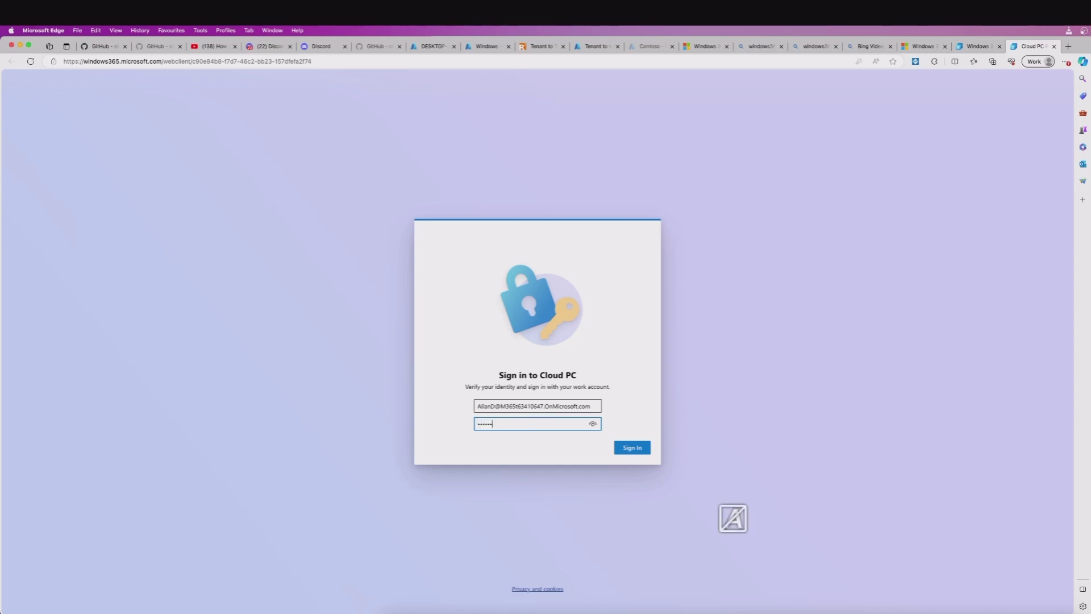
{"action": "type", "text": "rd123456"}
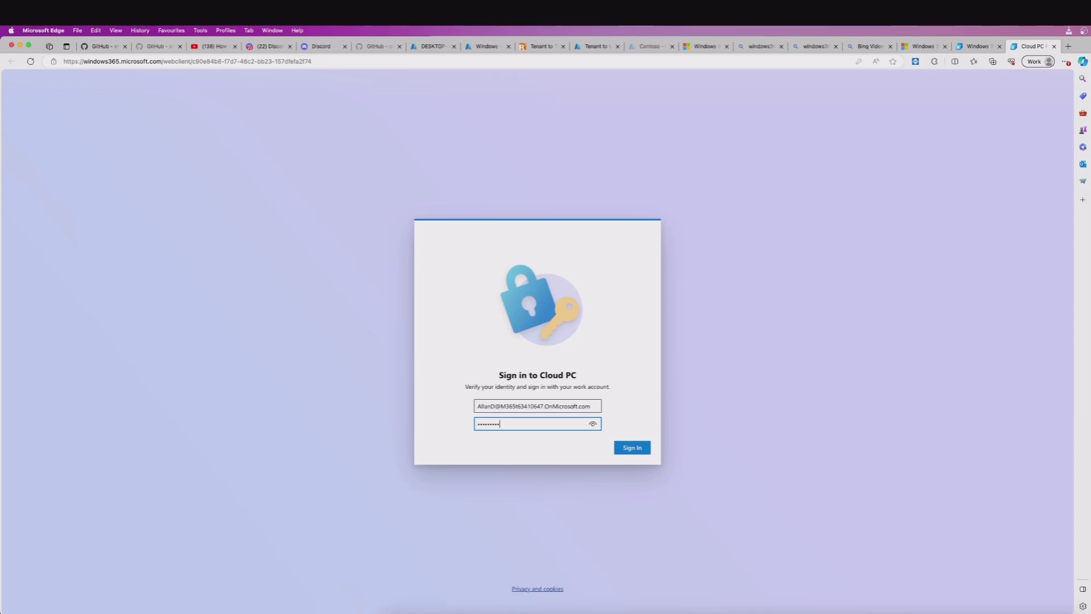
{"action": "key", "text": "Return"}
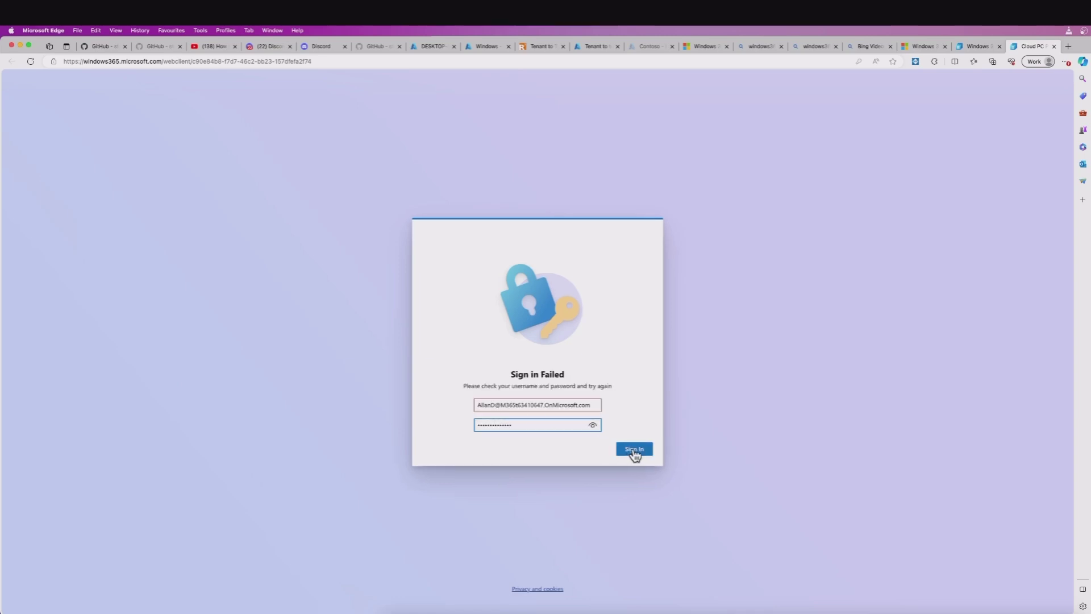
{"action": "left_click", "coordinate": [633, 448]}
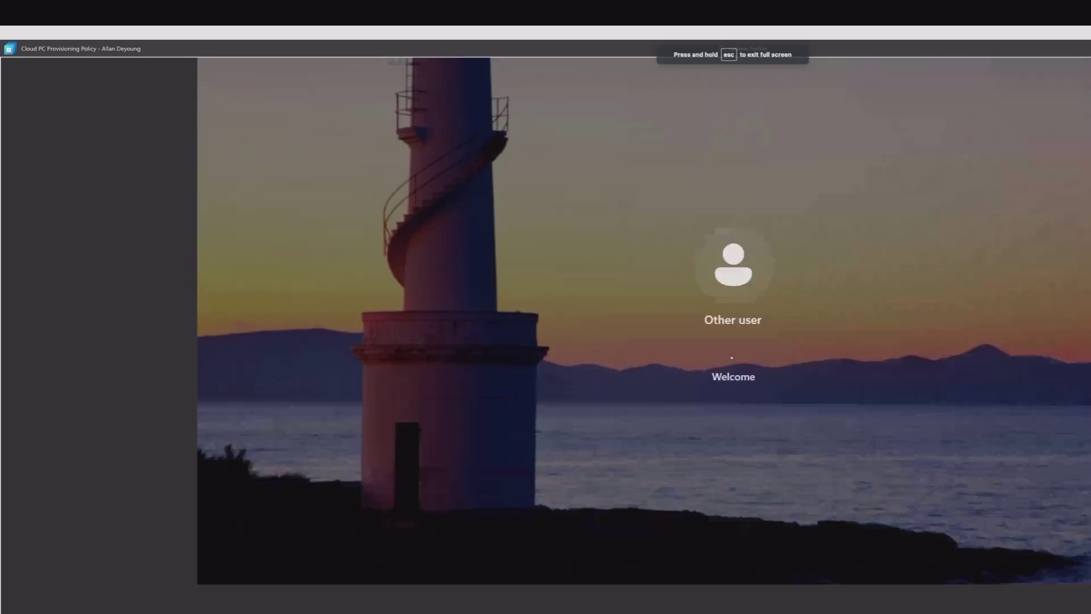
Exit full screen and open the Cloud PC's Start menu.
{"action": "key", "text": "Escape"}
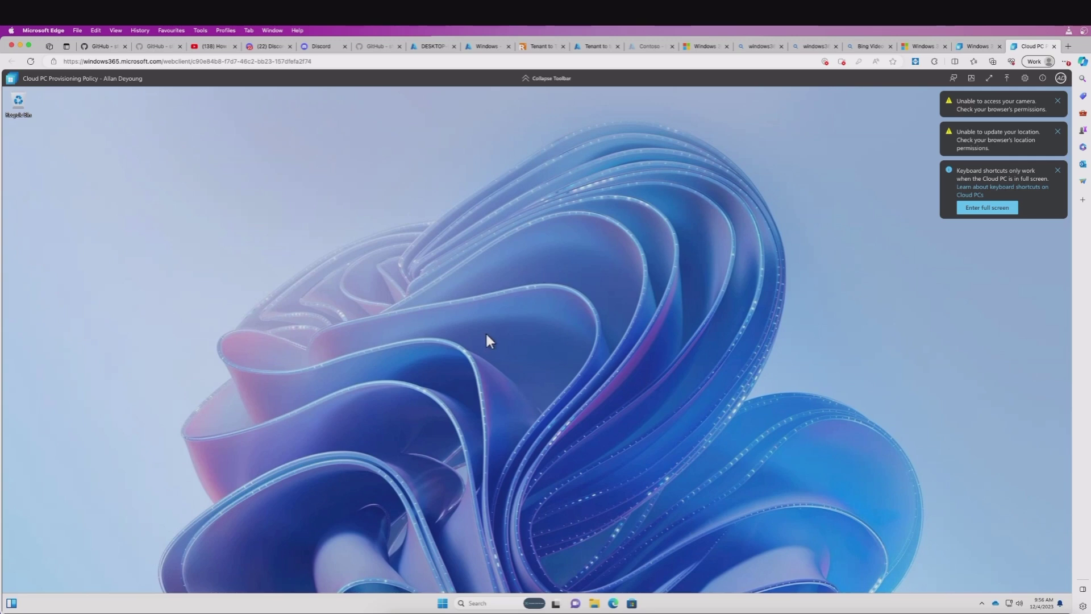
{"action": "left_click", "coordinate": [443, 603]}
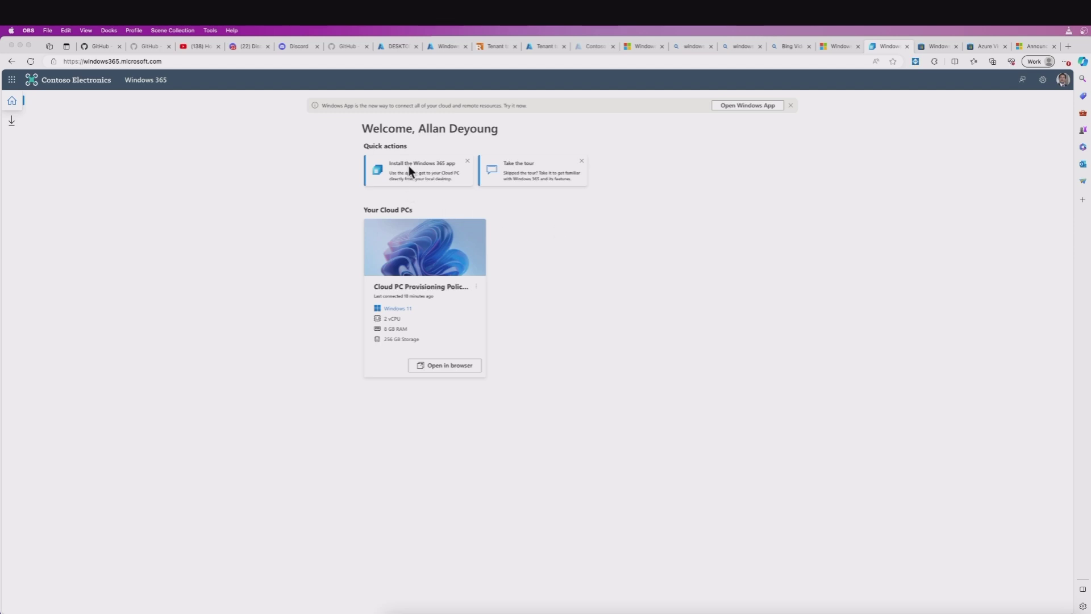
{"action": "left_click", "coordinate": [428, 168]}
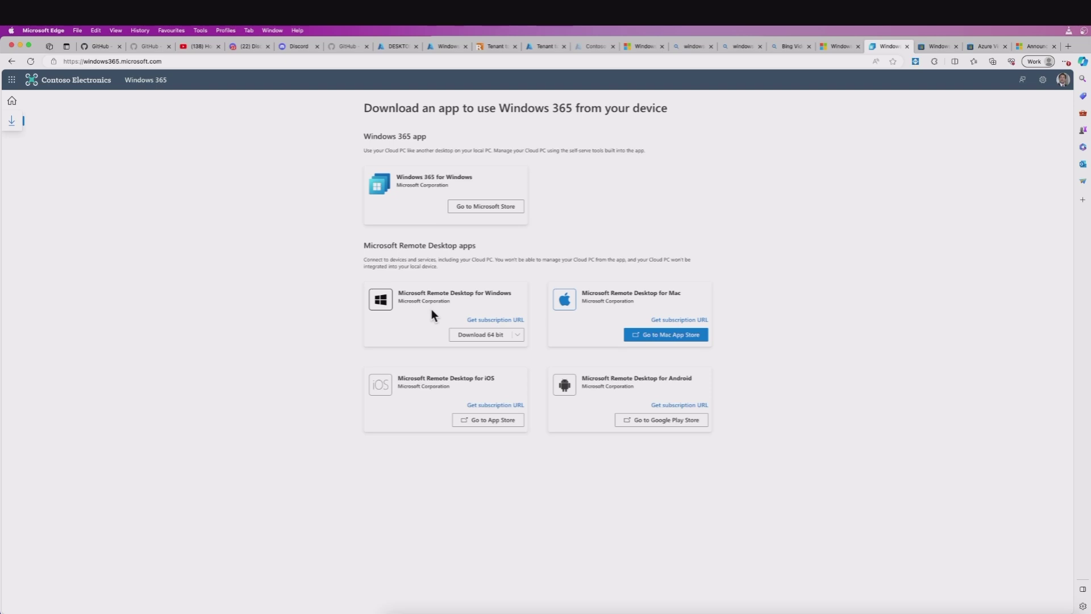
{"action": "left_click", "coordinate": [11, 101]}
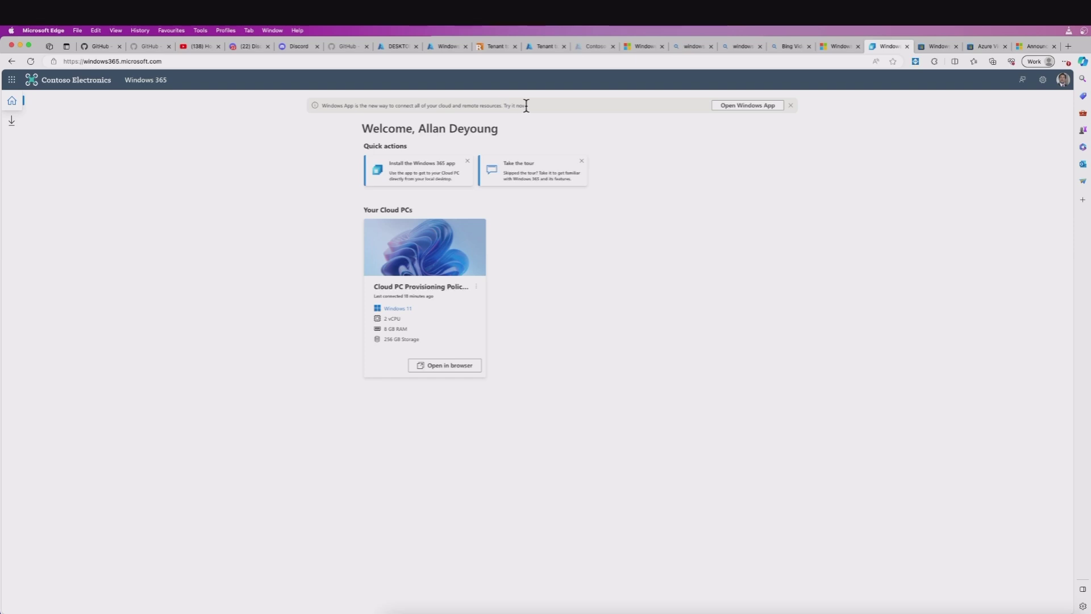
Read through the Store's Windows App description, then return to Intune's Windows apps list.
{"action": "left_click", "coordinate": [937, 46]}
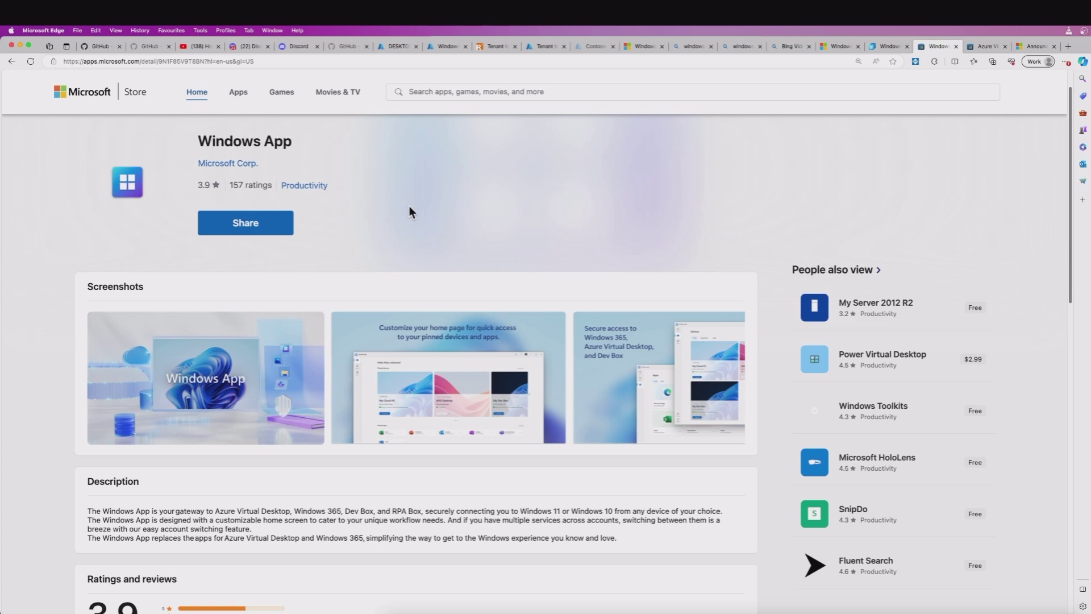
{"action": "scroll", "coordinate": [409, 206], "scroll_direction": "down", "scroll_amount": 3}
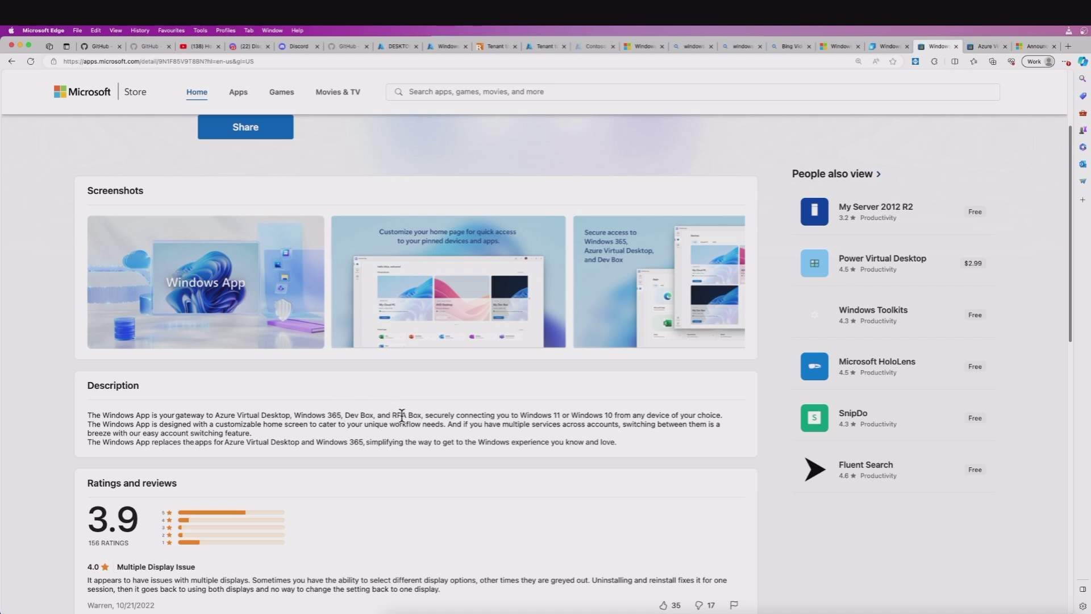
{"action": "scroll", "coordinate": [433, 416], "scroll_direction": "down", "scroll_amount": 1}
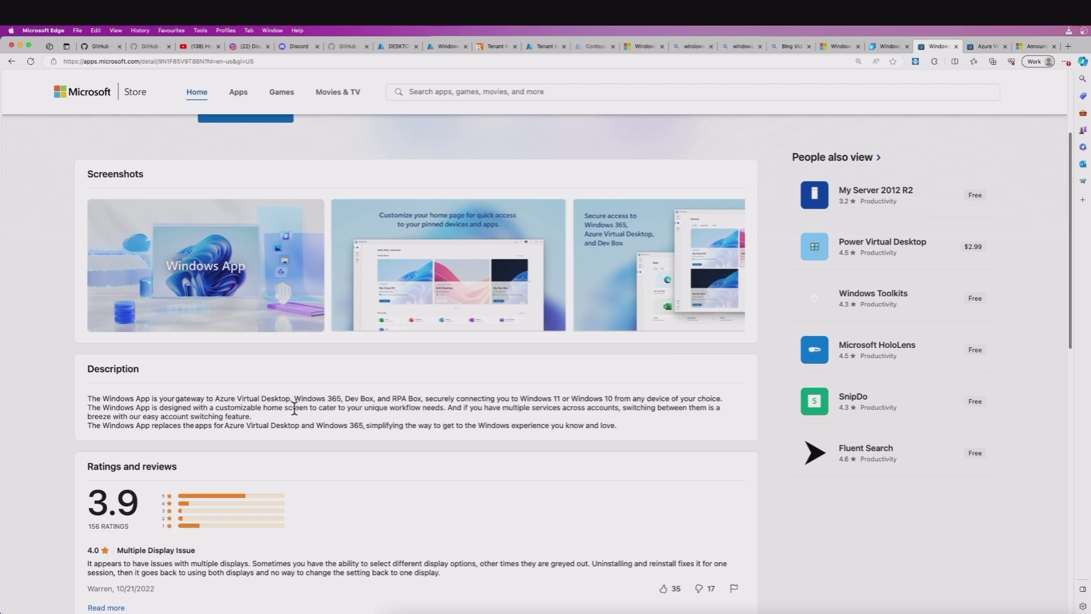
{"action": "scroll", "coordinate": [294, 408], "scroll_direction": "down", "scroll_amount": 1}
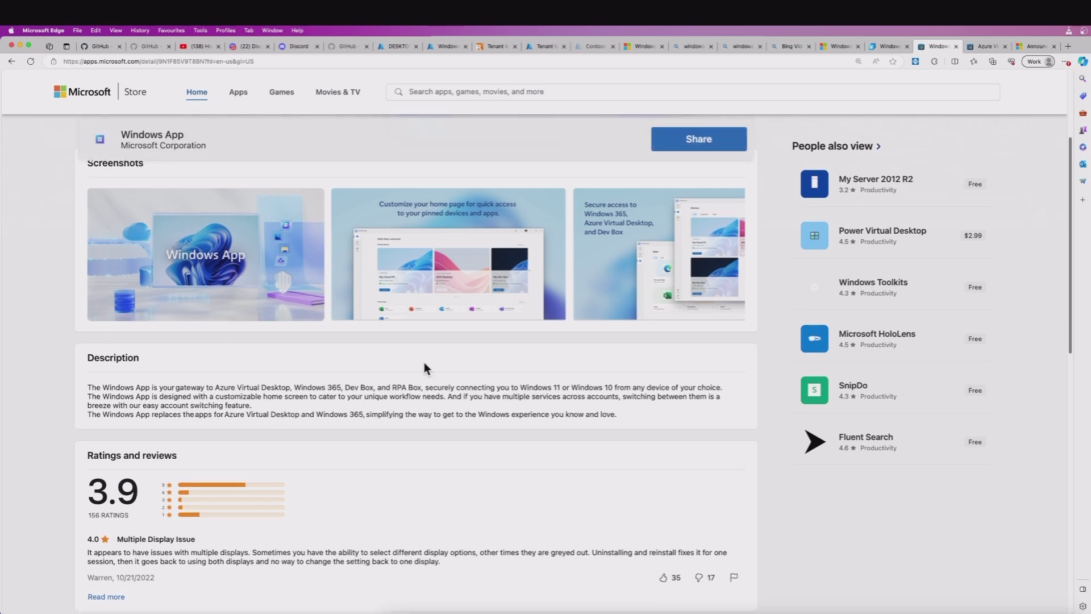
{"action": "left_click", "coordinate": [448, 46]}
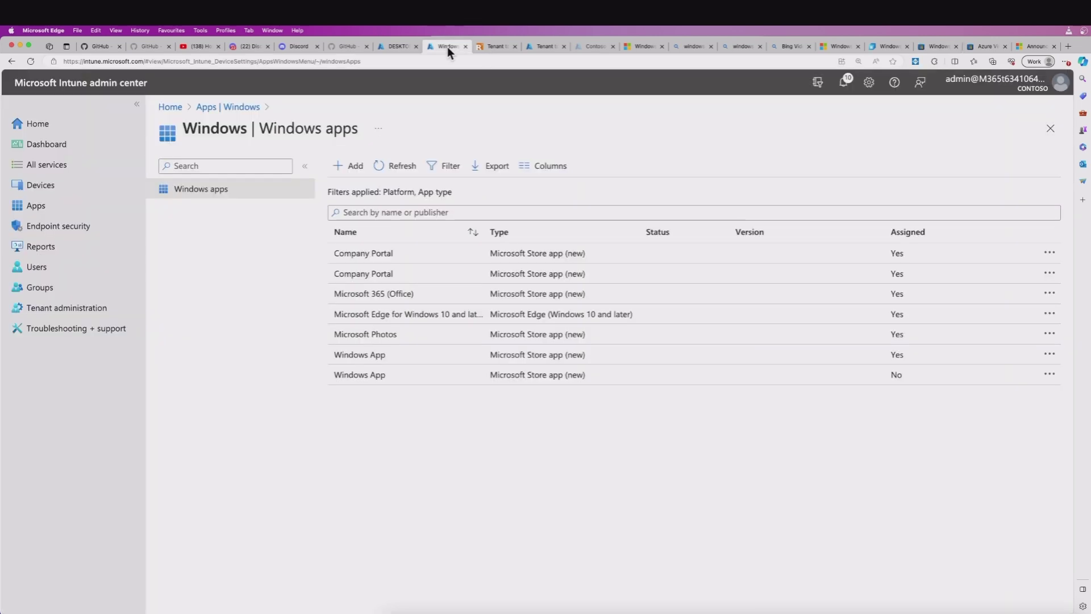
Start adding a Microsoft Store app (new) in Intune and open its Store app search.
{"action": "left_click", "coordinate": [354, 168]}
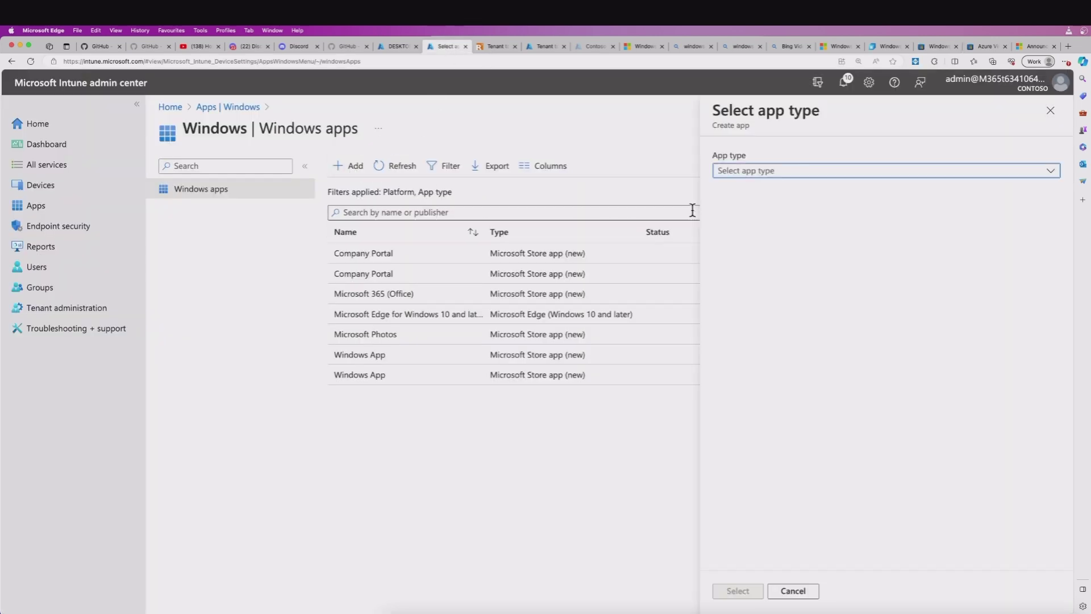
{"action": "left_click", "coordinate": [782, 173]}
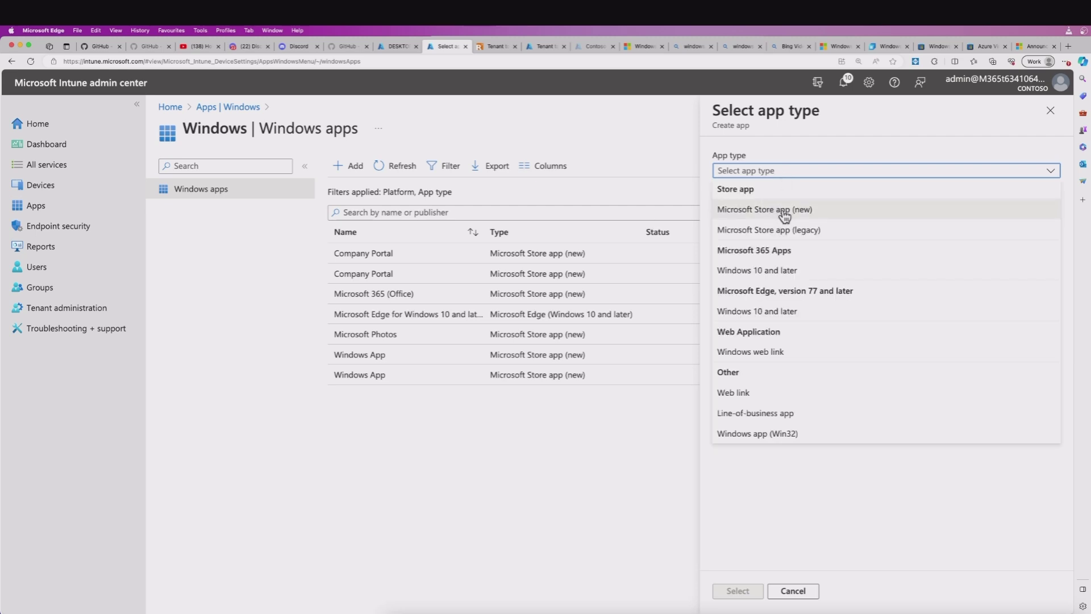
{"action": "left_click", "coordinate": [792, 210]}
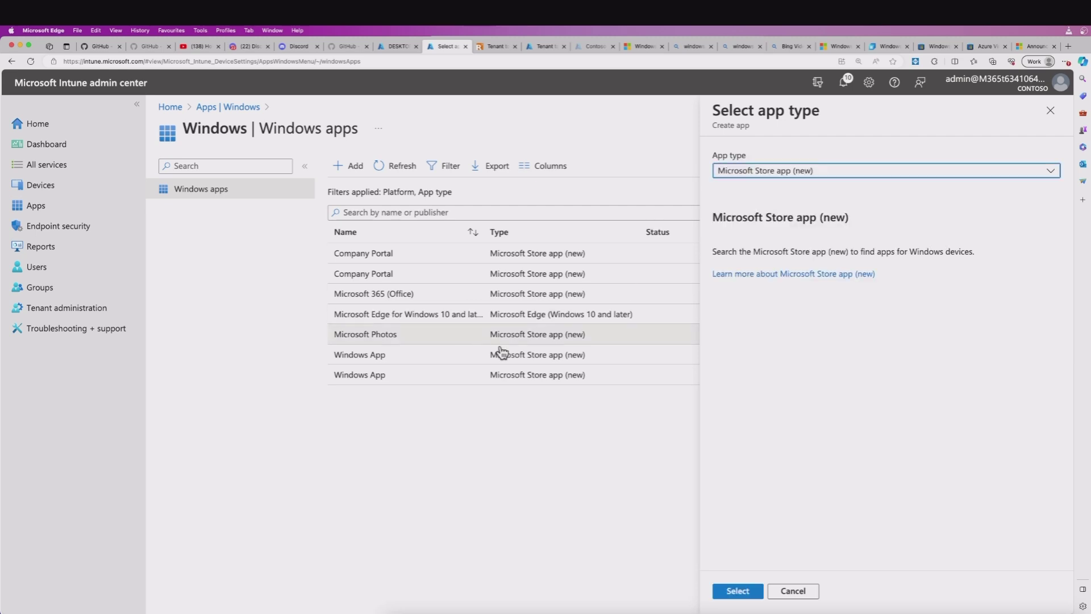
{"action": "left_click", "coordinate": [737, 591]}
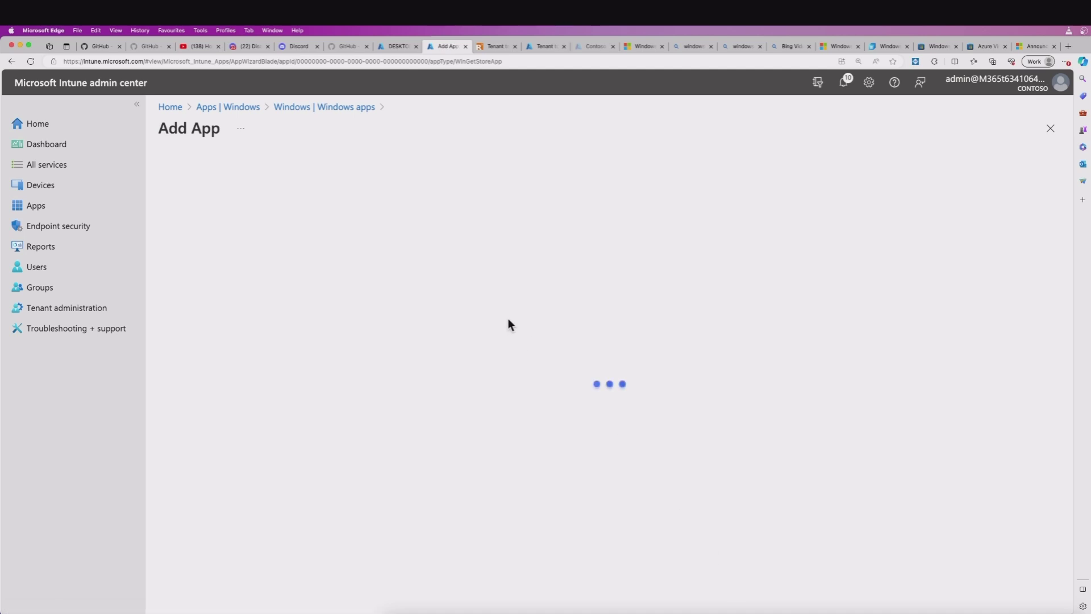
{"action": "left_click", "coordinate": [391, 258]}
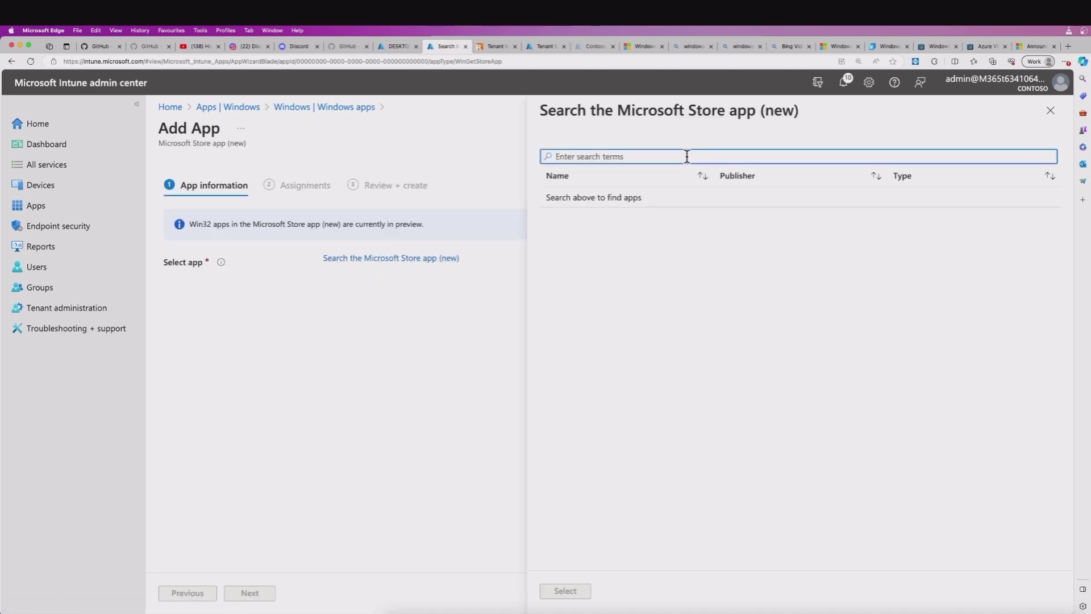
Search the Store for 'windows', then close the search panel without selecting an app.
{"action": "type", "text": "windows"}
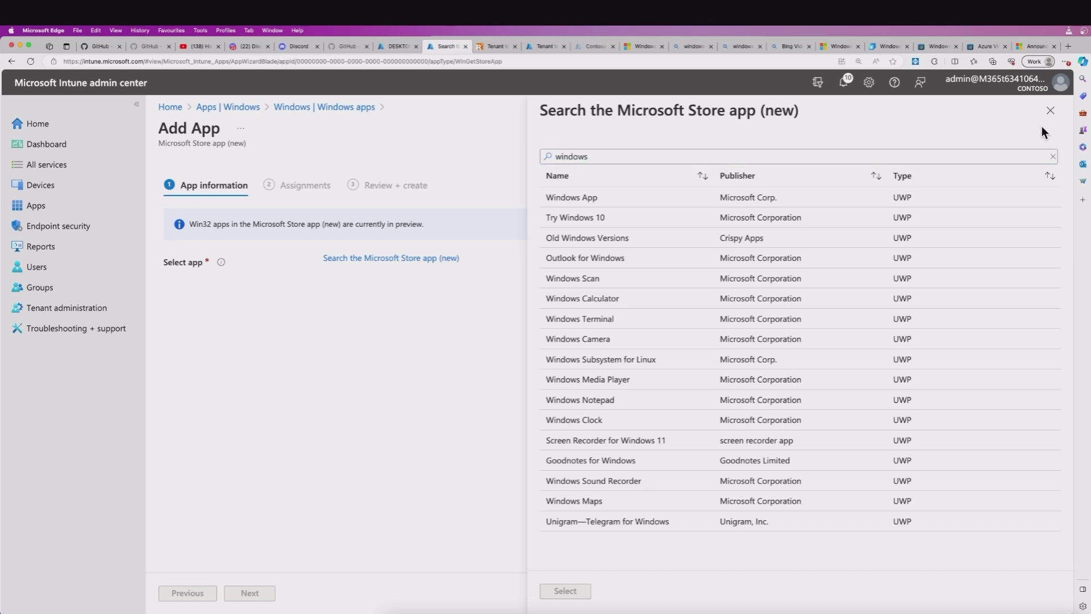
{"action": "left_click", "coordinate": [1050, 112]}
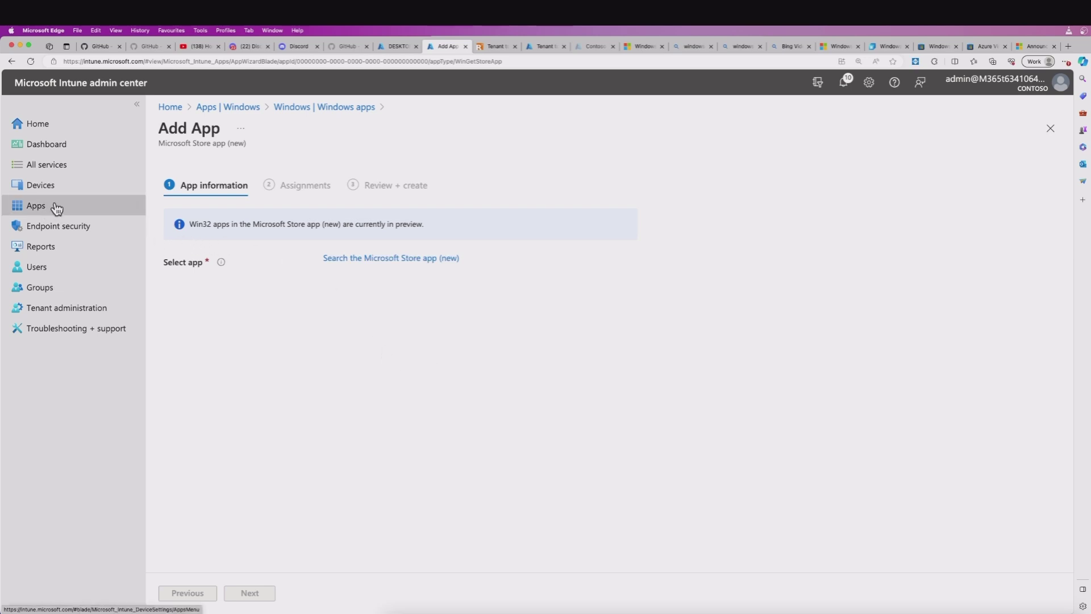
Leave the Add App wizard for the Windows apps list and return to the Store's Windows App page.
{"action": "left_click", "coordinate": [326, 107]}
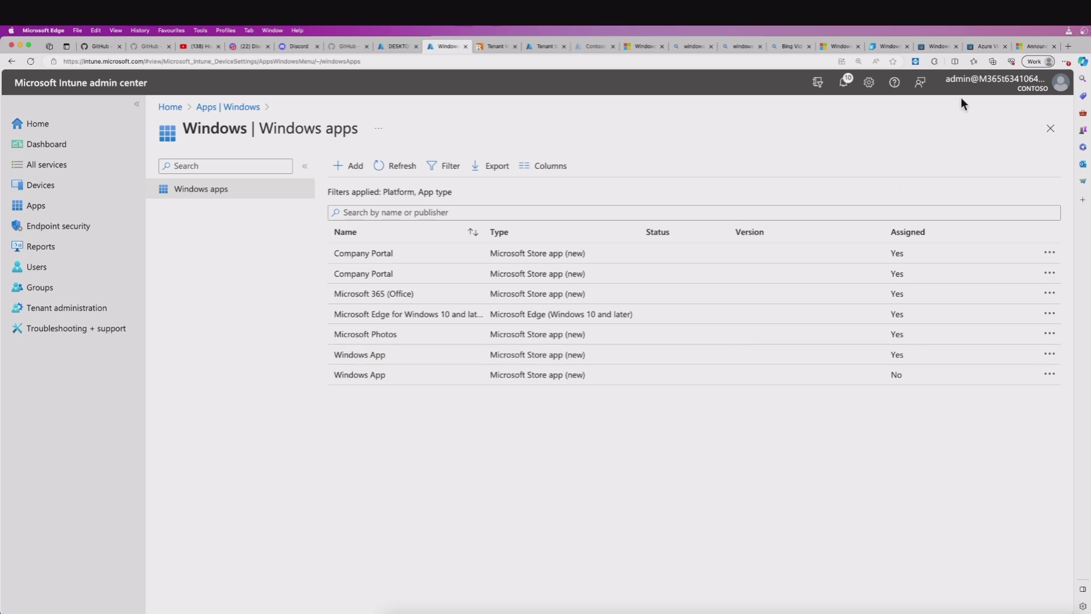
{"action": "left_click", "coordinate": [939, 45]}
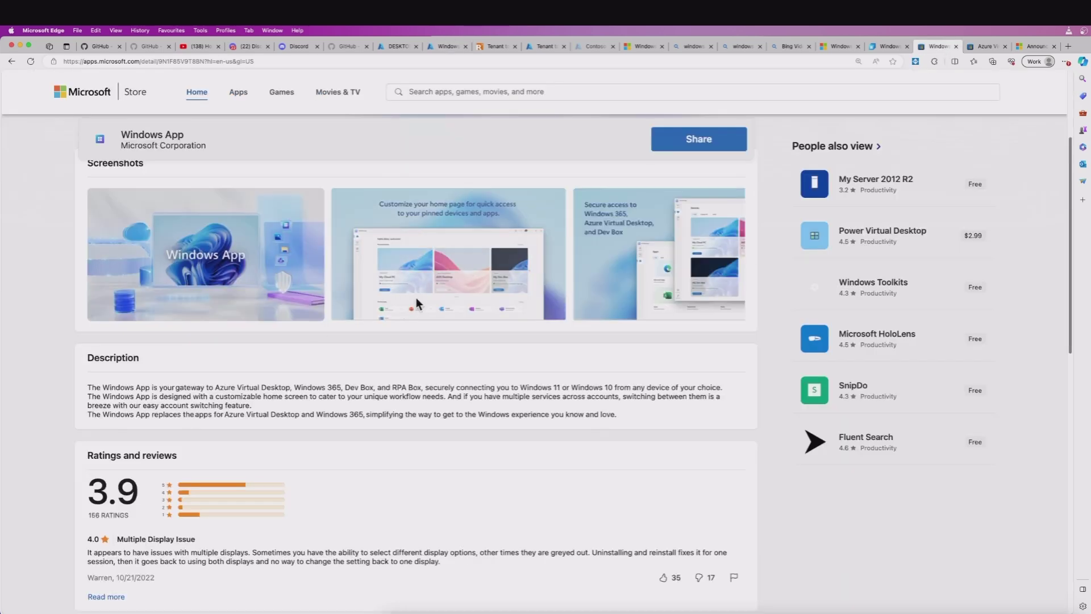
Launch Windows App from the Windows 365 page, dismiss the Remove Ads popup, and switch to the Windows 11 VM.
{"action": "left_click", "coordinate": [882, 46]}
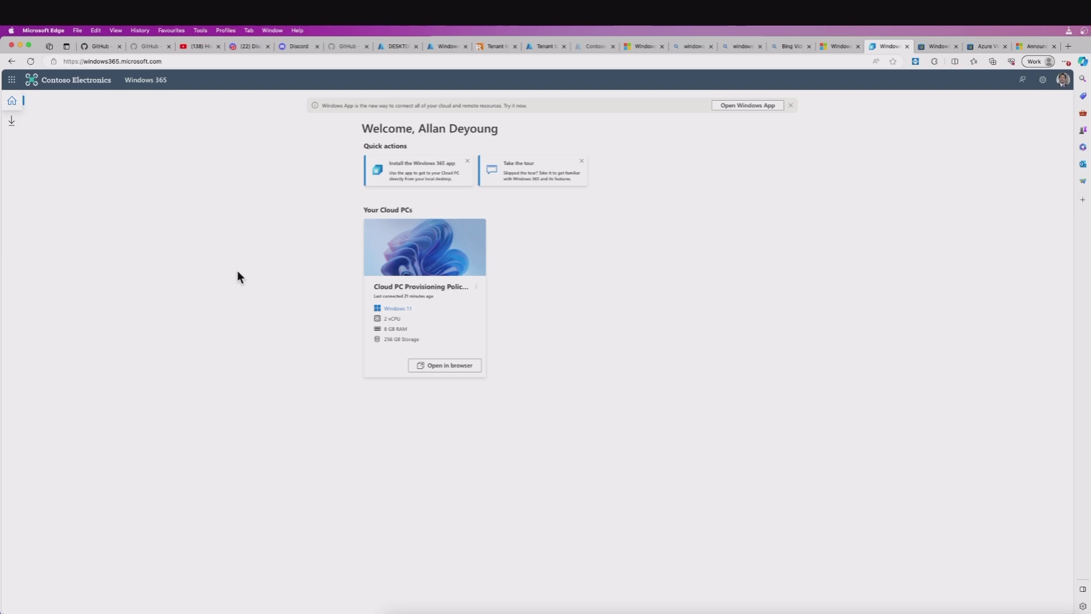
{"action": "left_click", "coordinate": [740, 108]}
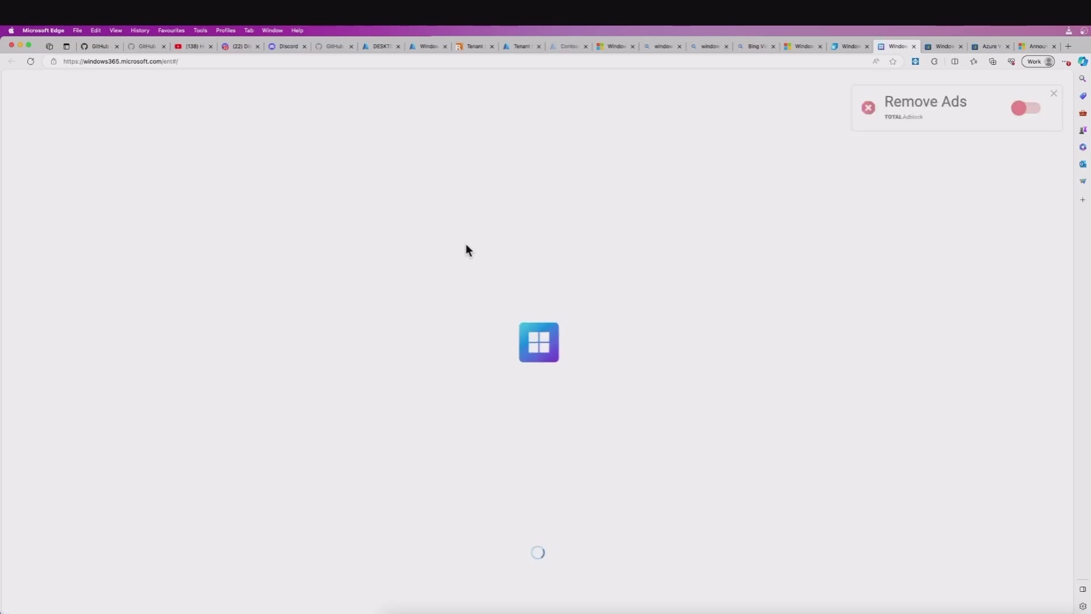
{"action": "left_click", "coordinate": [1054, 94]}
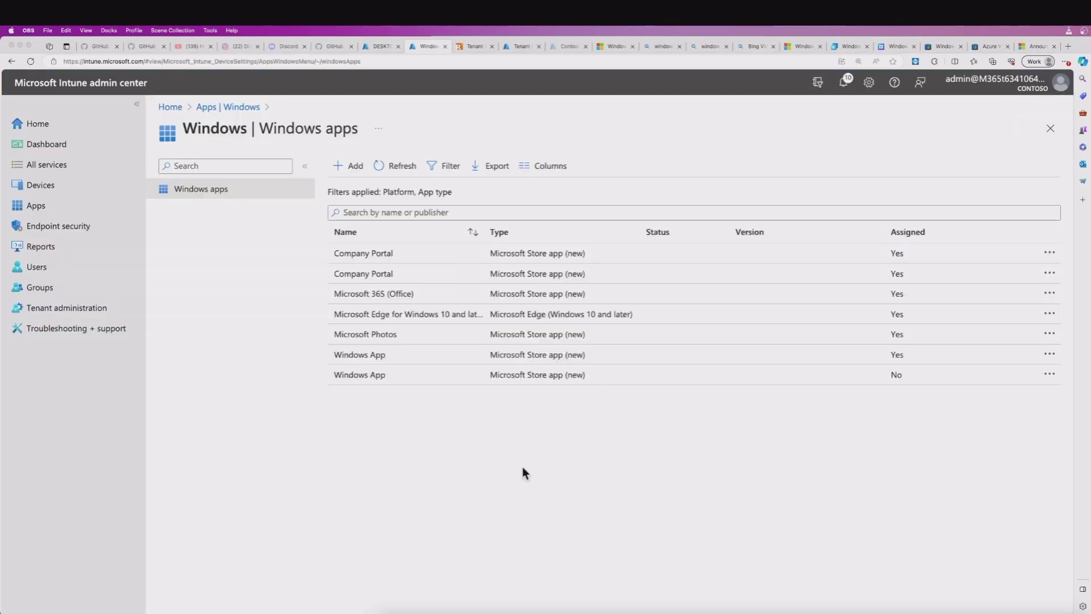
{"action": "left_click", "coordinate": [420, 371]}
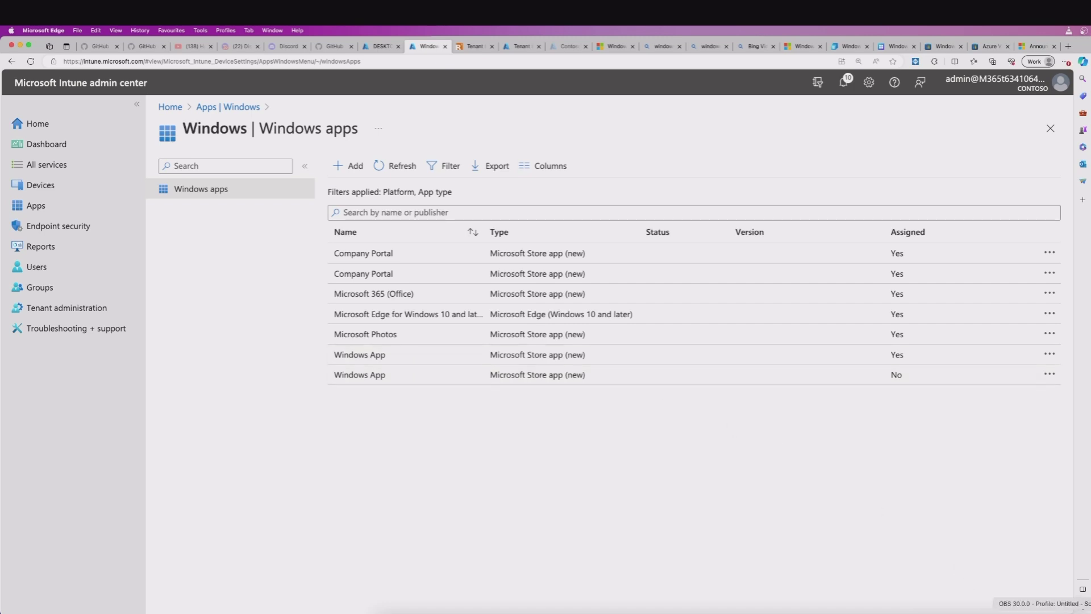
{"action": "left_click", "coordinate": [977, 606]}
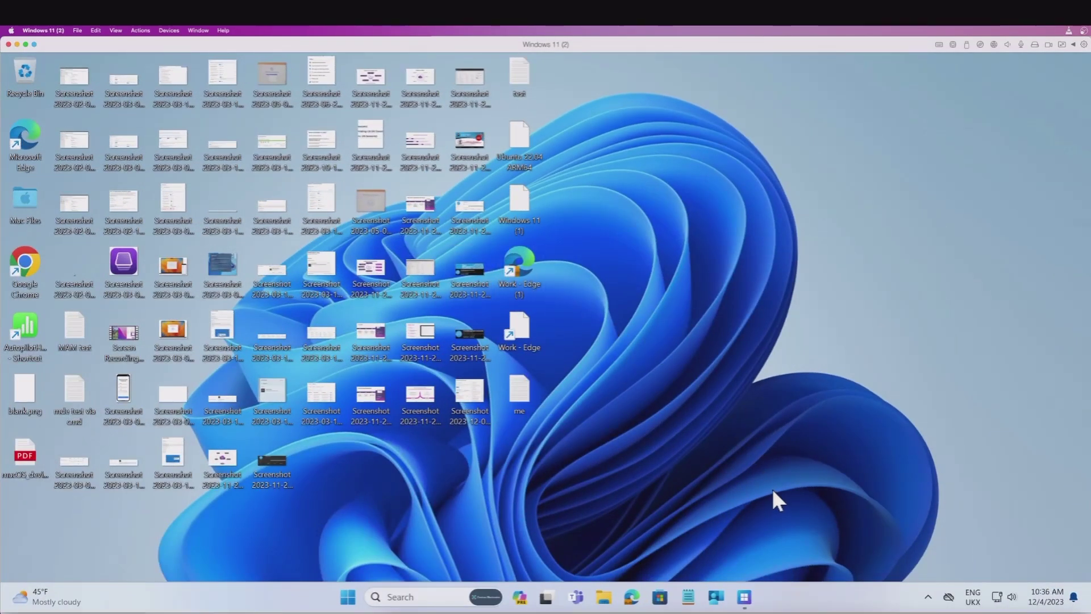
Open Windows App from the taskbar, check Task View, then restore the Windows App window.
{"action": "mouse_move", "coordinate": [743, 595]}
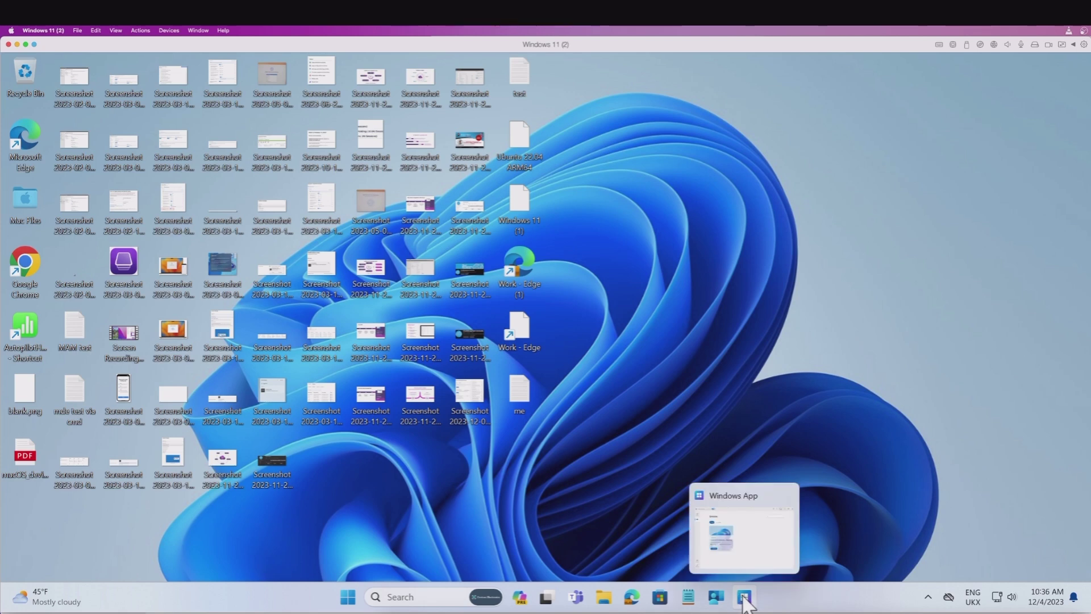
{"action": "left_click", "coordinate": [744, 598]}
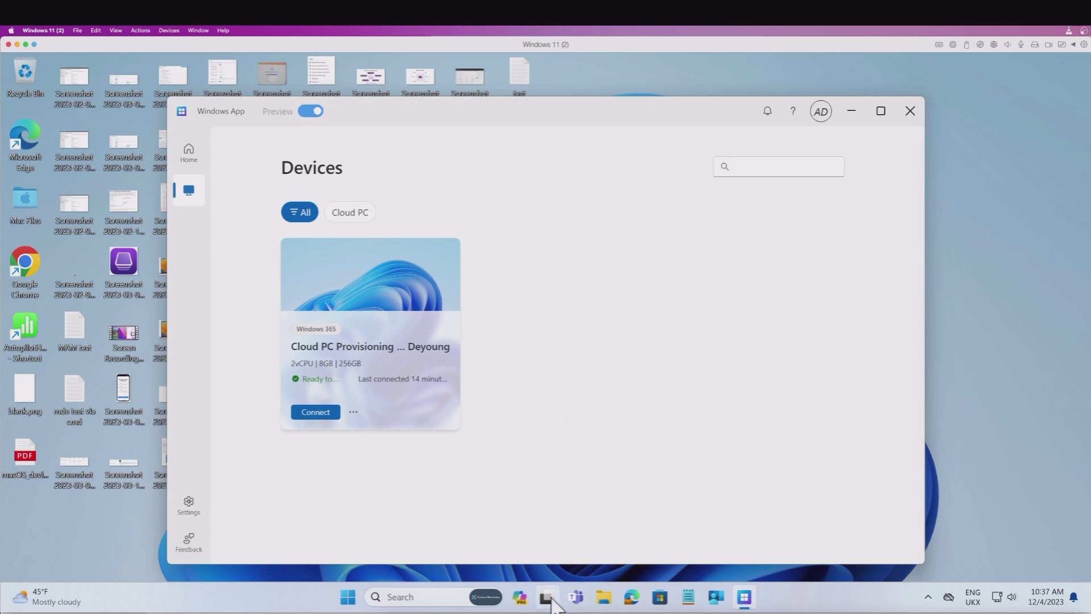
{"action": "mouse_move", "coordinate": [547, 603]}
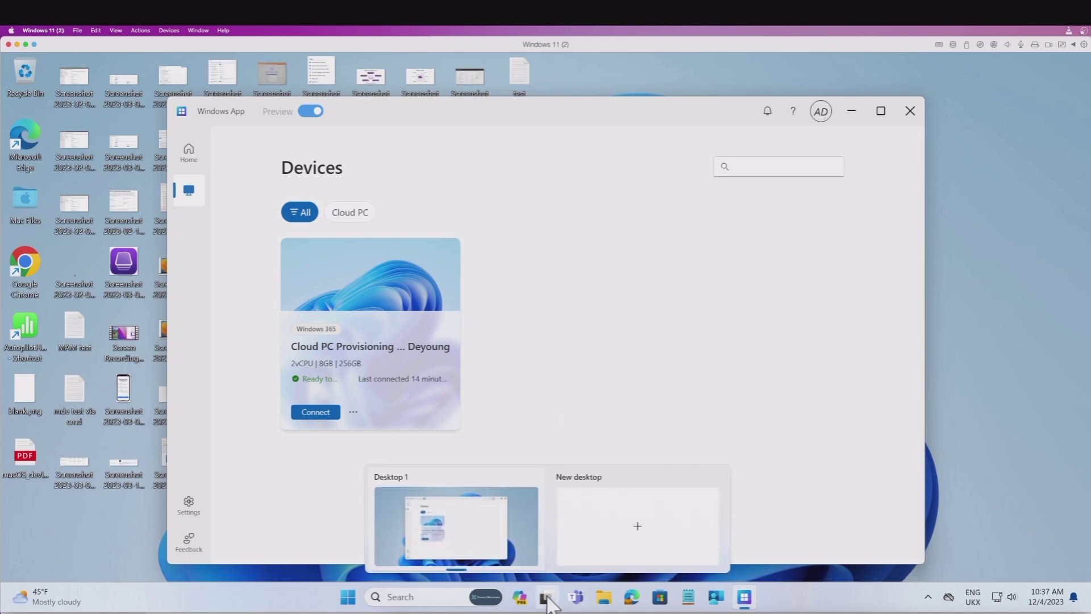
{"action": "left_click", "coordinate": [547, 602]}
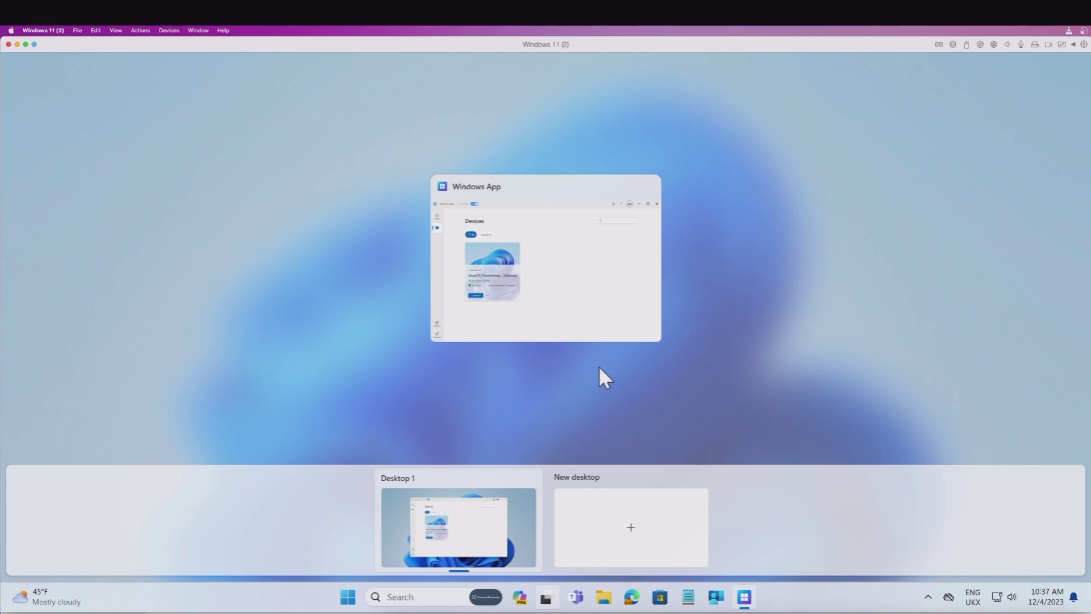
{"action": "left_click", "coordinate": [745, 601]}
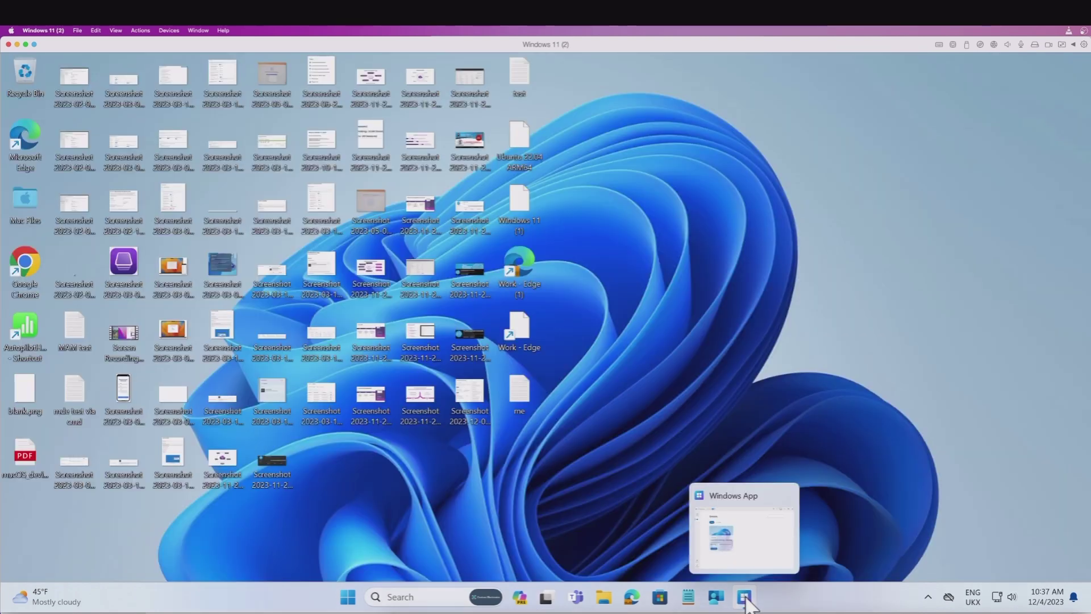
{"action": "left_click", "coordinate": [745, 598]}
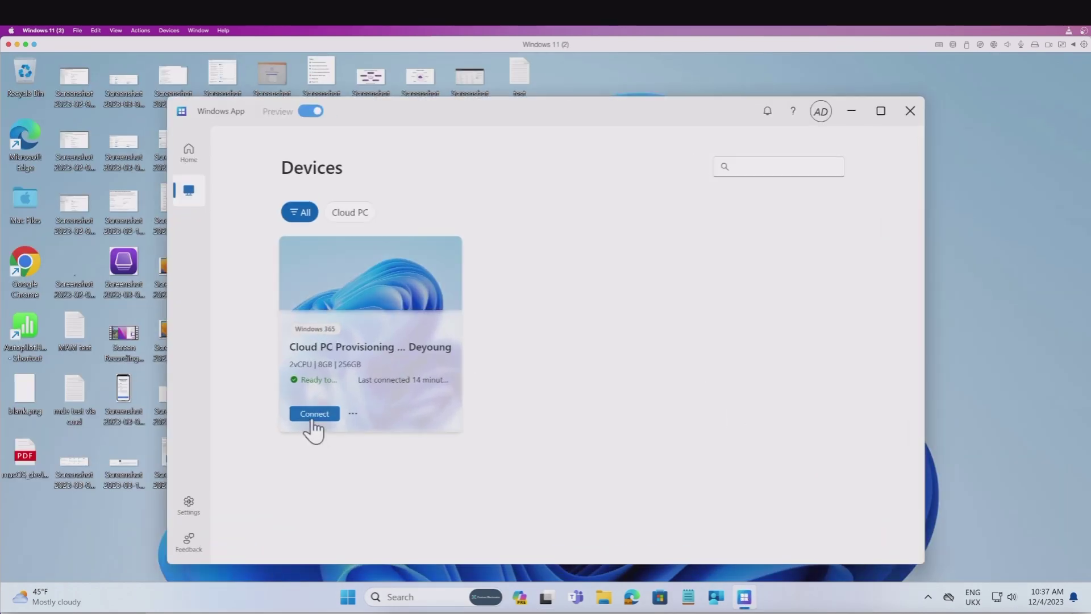
Add the Cloud PC to Task view from its card's options menu in Windows App.
{"action": "left_click", "coordinate": [353, 413]}
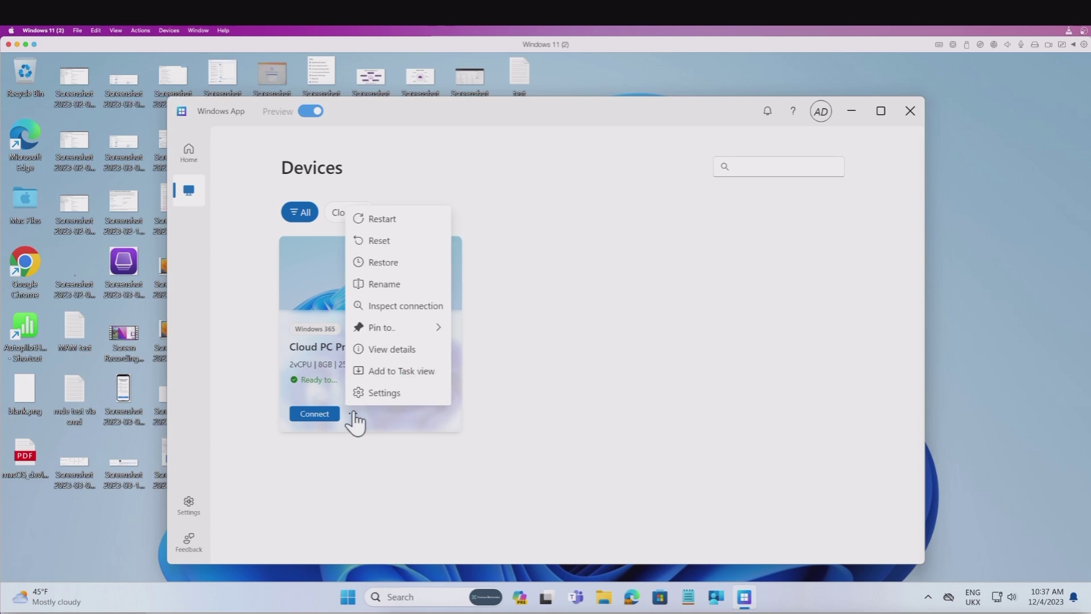
{"action": "left_click", "coordinate": [393, 372]}
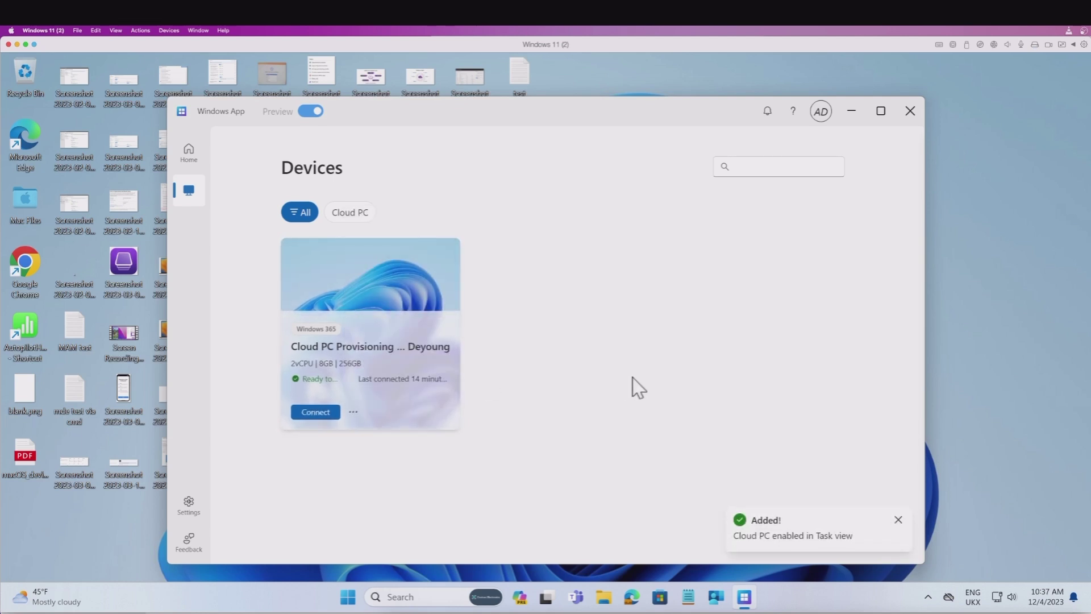
{"action": "mouse_move", "coordinate": [547, 597]}
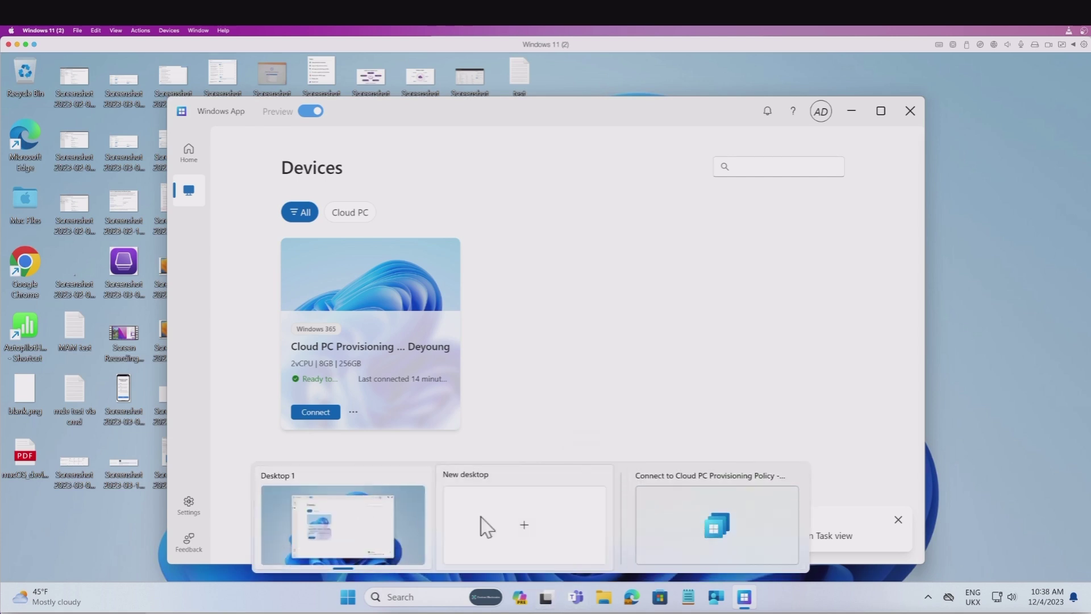
Connect to the Cloud PC from Task view, waiting on the local PC, sign in with your PIN, then return to the local desktop.
{"action": "left_click", "coordinate": [688, 520]}
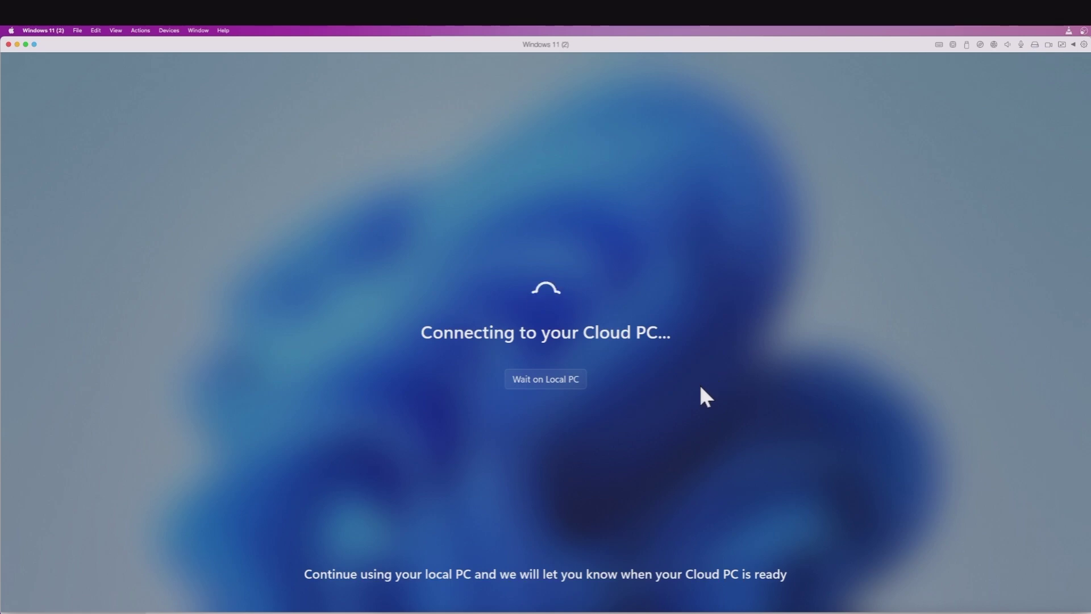
{"action": "left_click", "coordinate": [552, 379]}
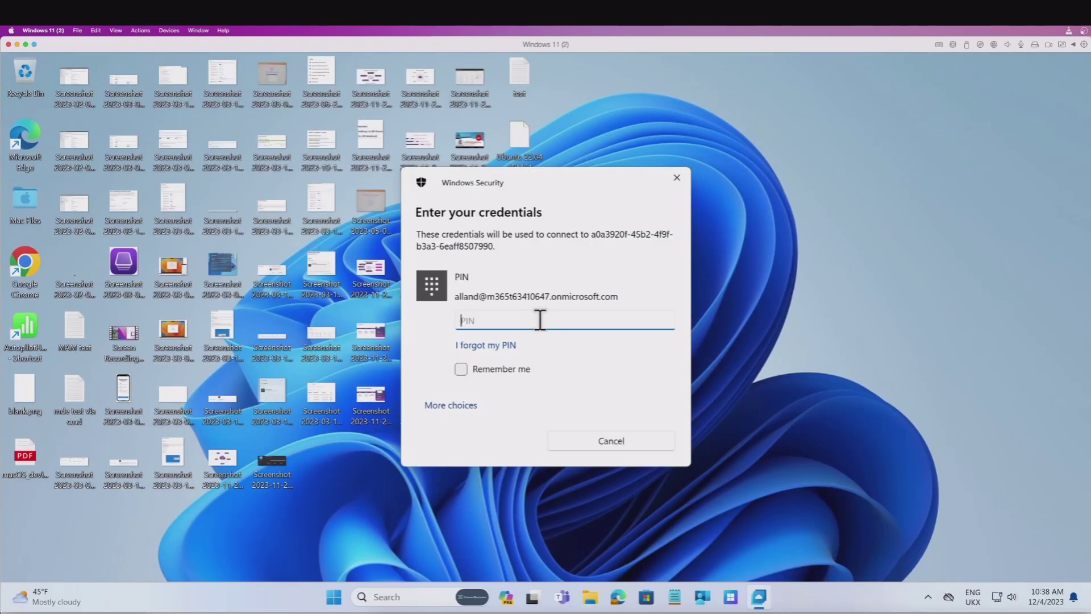
{"action": "type", "text": "1234"}
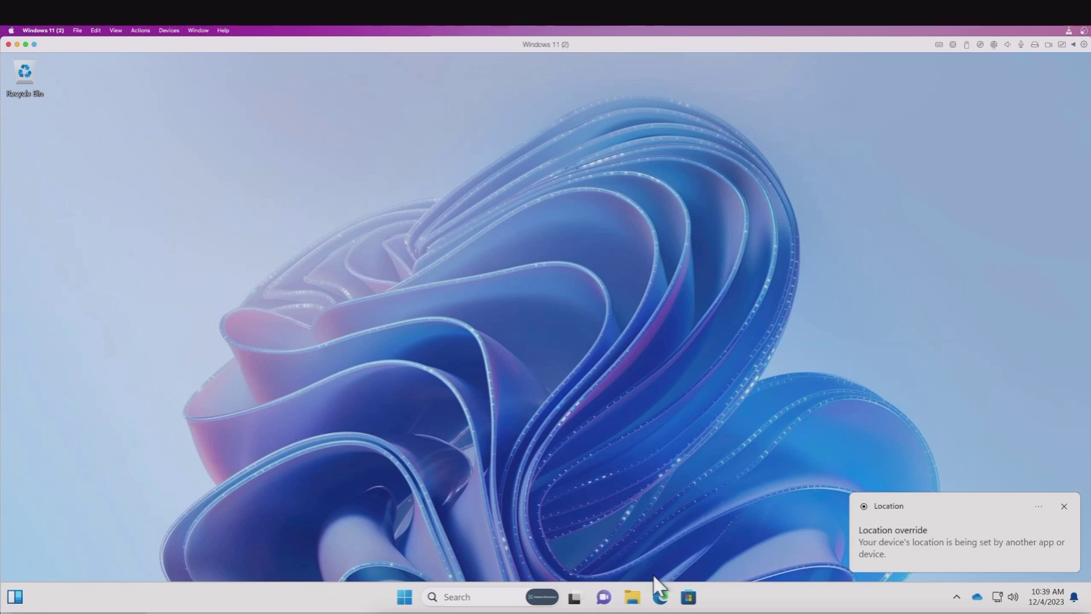
{"action": "mouse_move", "coordinate": [576, 596]}
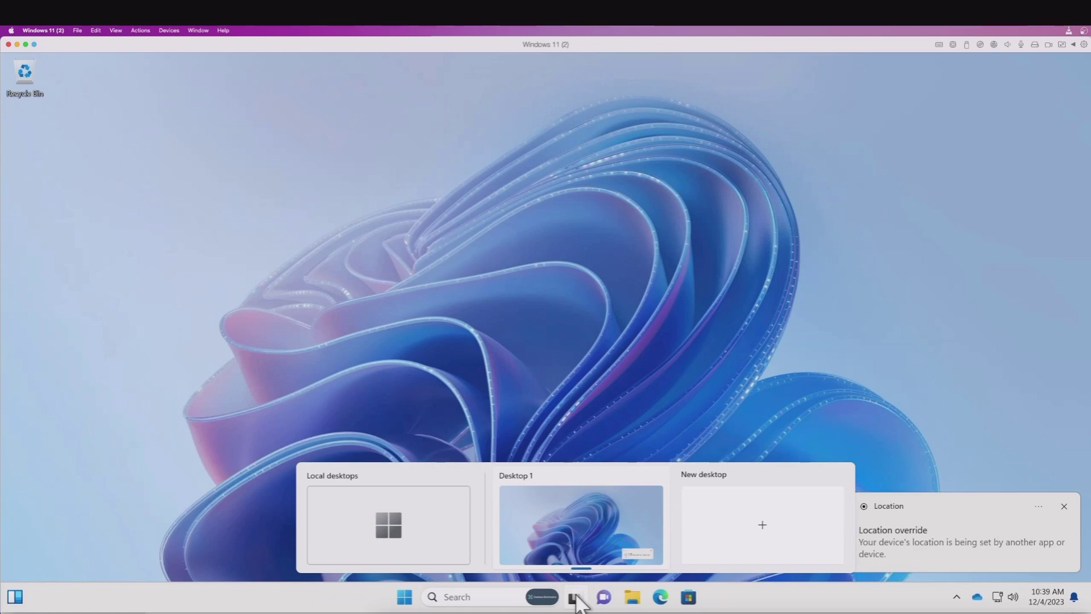
{"action": "left_click", "coordinate": [419, 536]}
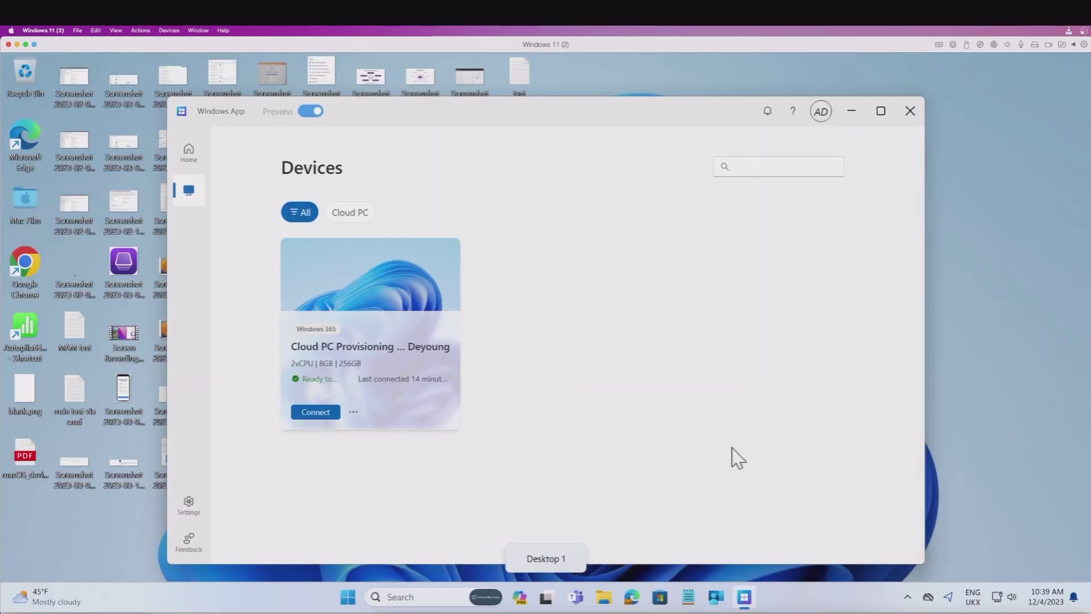